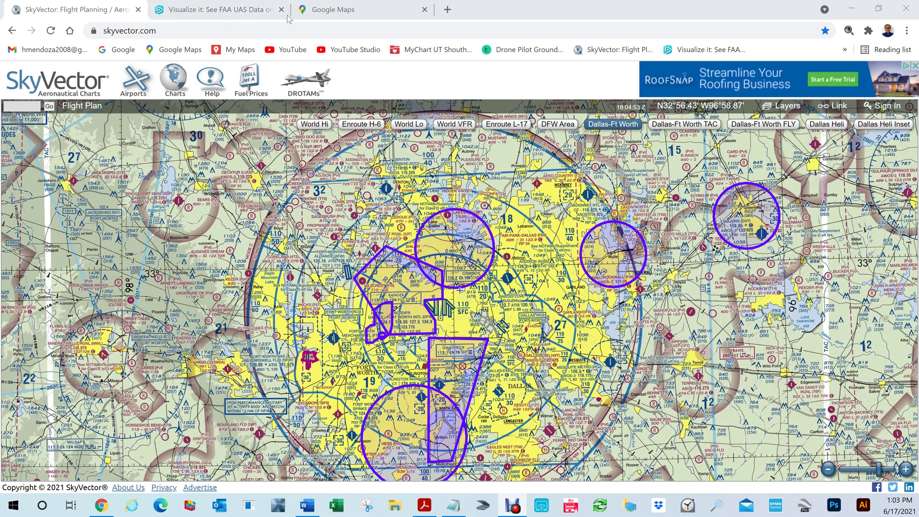
Switch from the SkyVector sectional to the Google Maps road map of Dallas–Fort Worth.
left_click(347, 13)
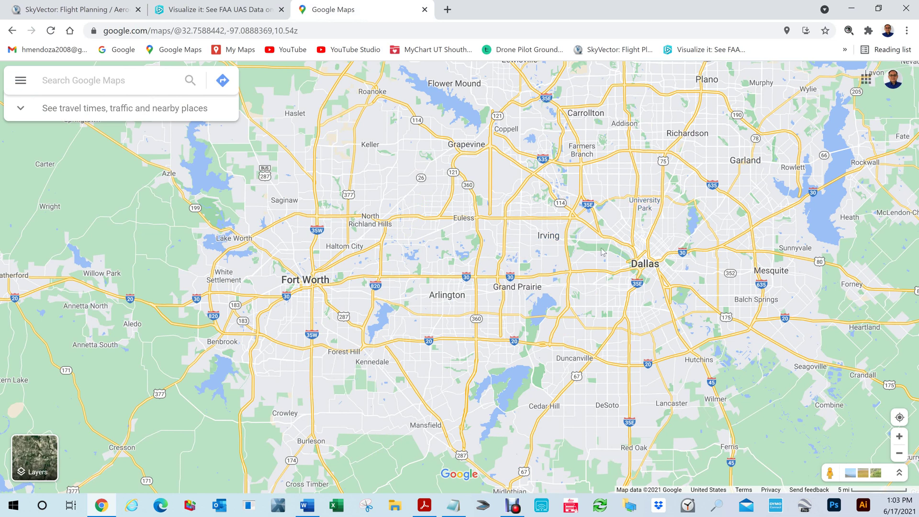
Zoom in near Irving and copy that spot's coordinates 32.80762, -96.94714.
scroll(587, 258, "up", 3)
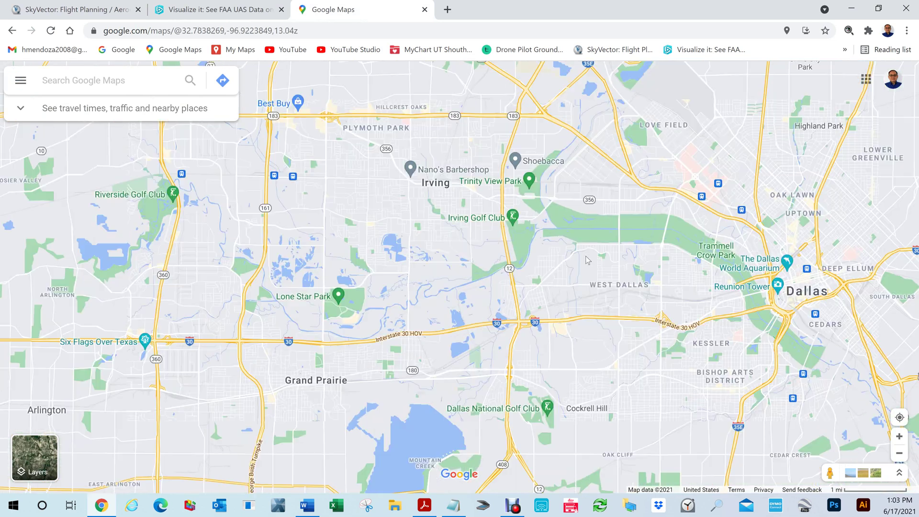
scroll(588, 260, "up", 3)
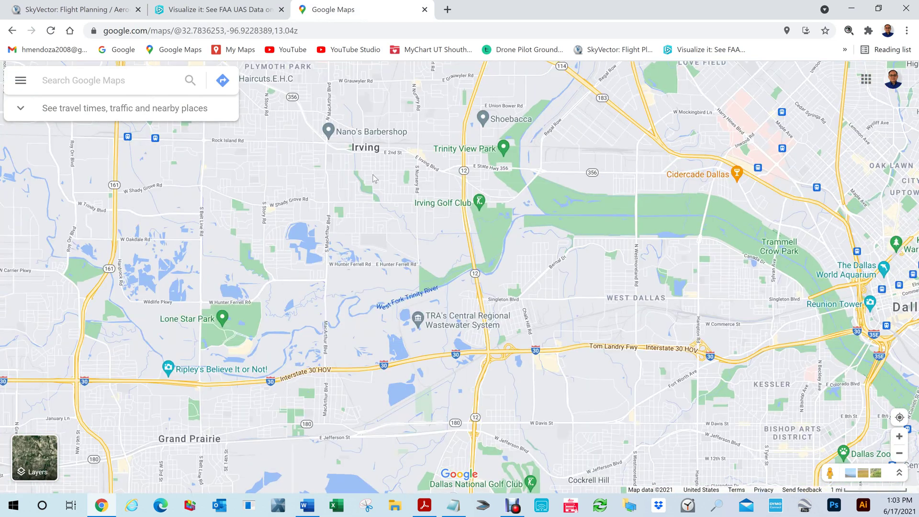
right_click(373, 175)
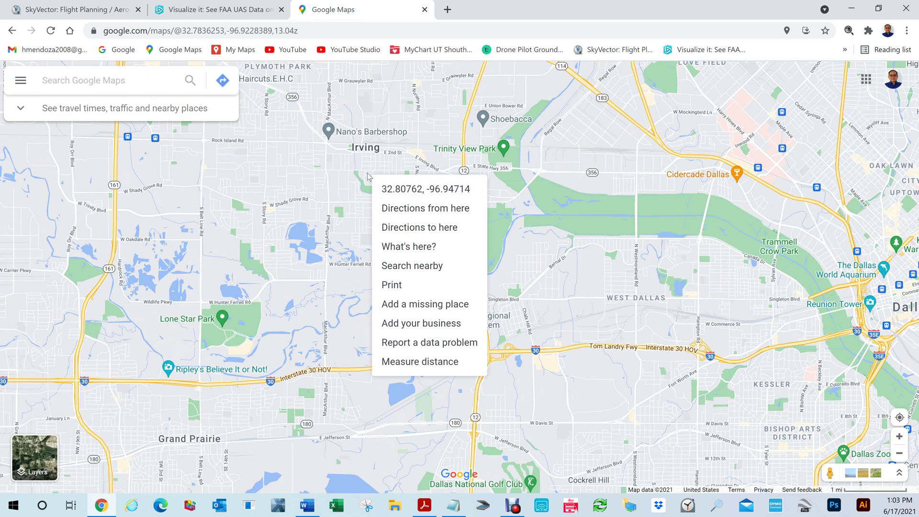
left_click(428, 192)
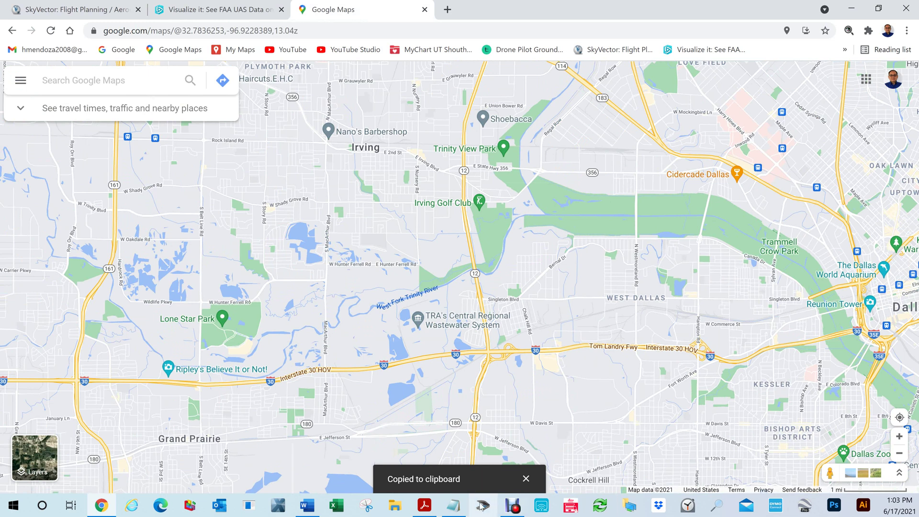
Open the Convert Aeronautical numbers workbook maximized and paste the coordinates into cell A5.
mouse_move(440, 493)
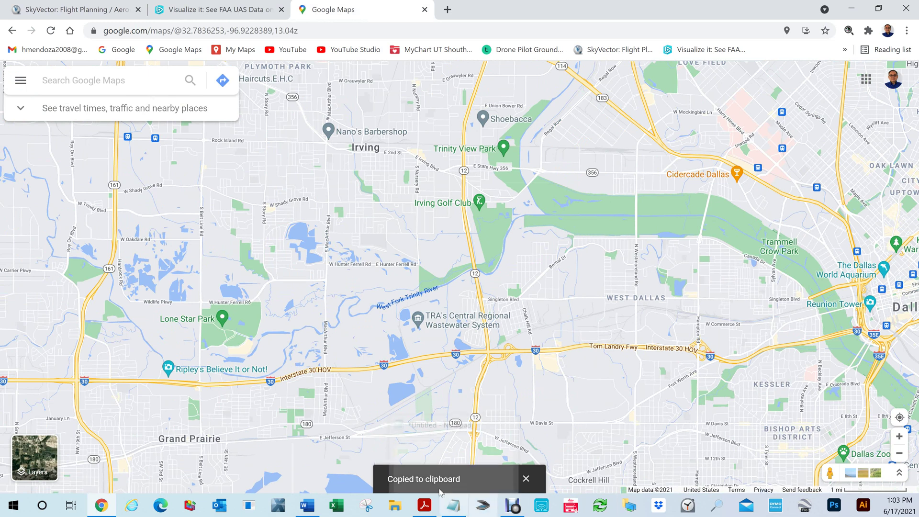
right_click(336, 505)
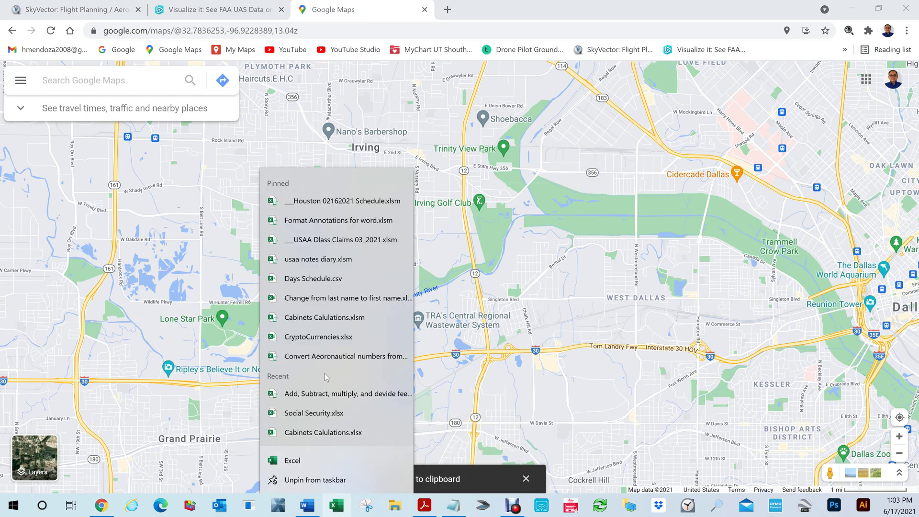
left_click(403, 356)
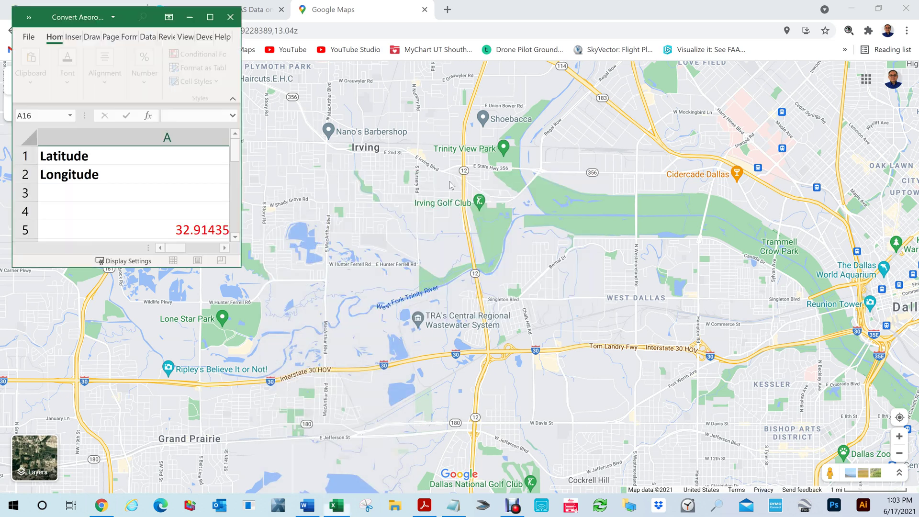
left_click(210, 17)
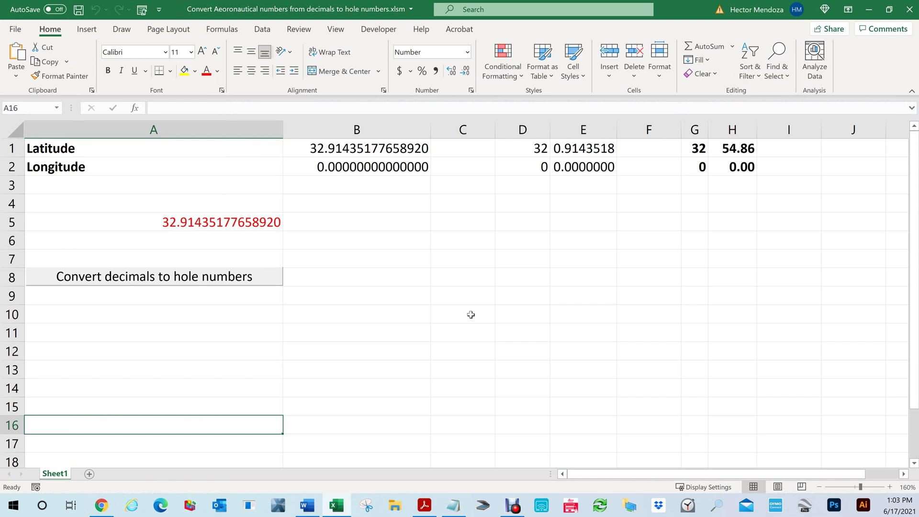
left_click(162, 222)
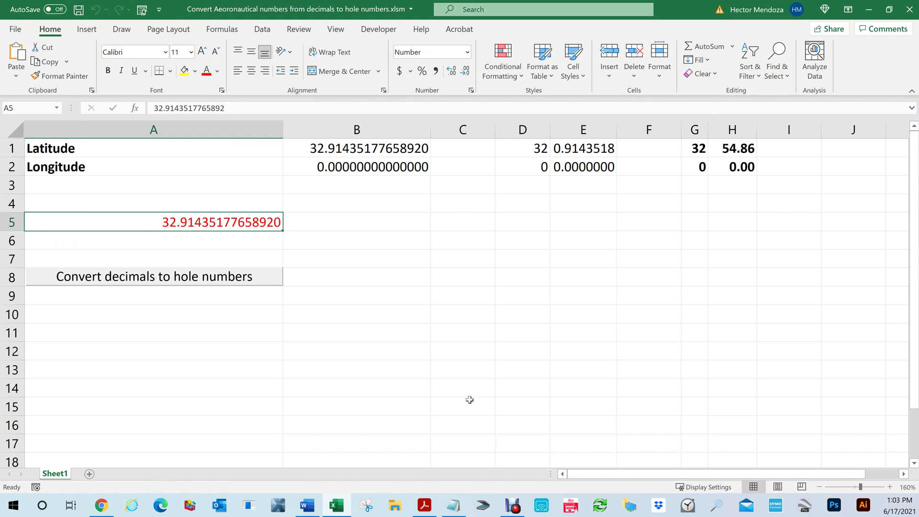
key("ctrl+v")
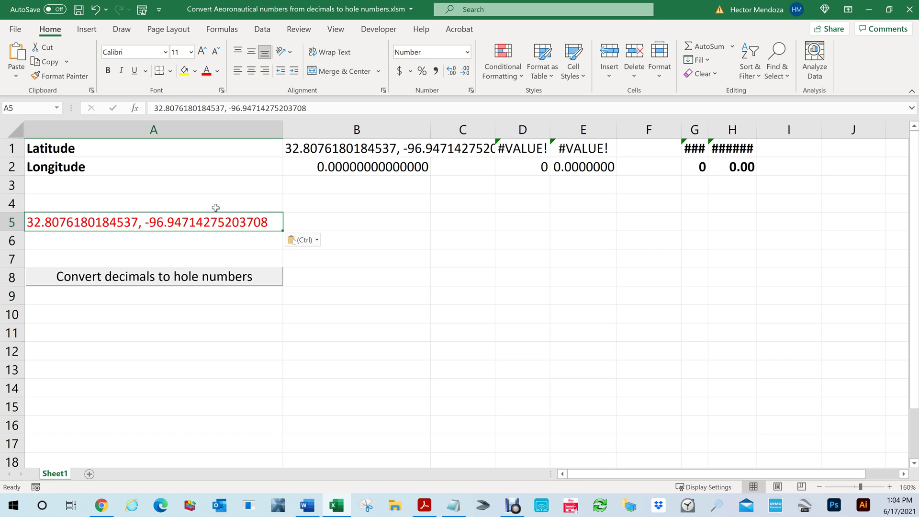
Convert the coordinates to 32° 48.46′ and 96° 51.75′, check G1's formula, and restore Excel's window.
left_click(118, 278)
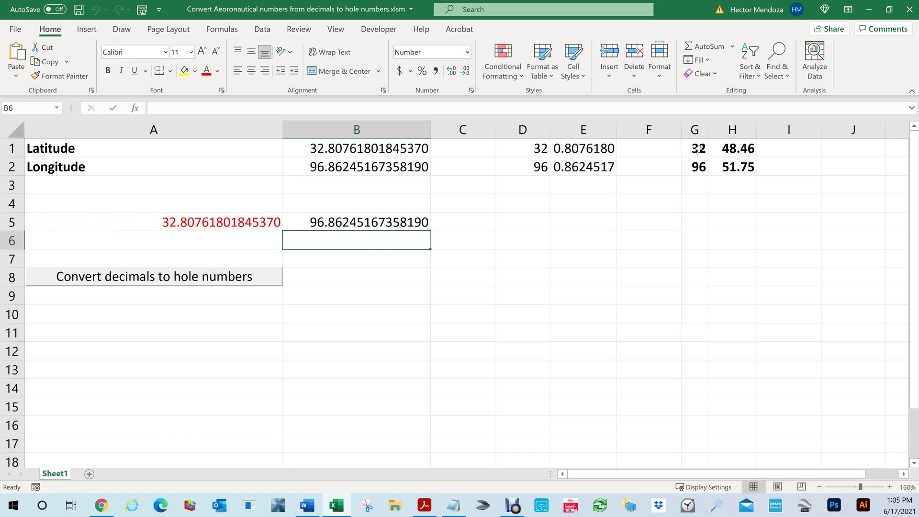
left_click(698, 149)
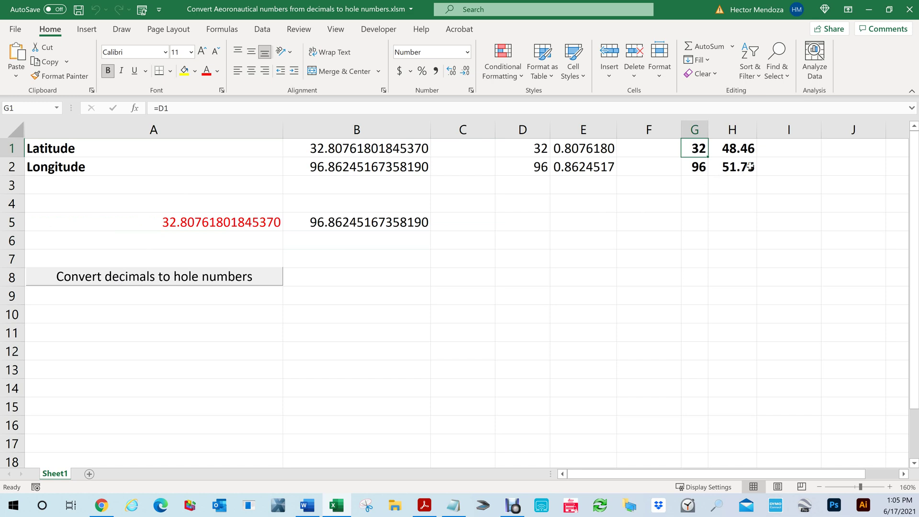
left_click_drag(819, 476, 832, 477)
left_click(889, 9)
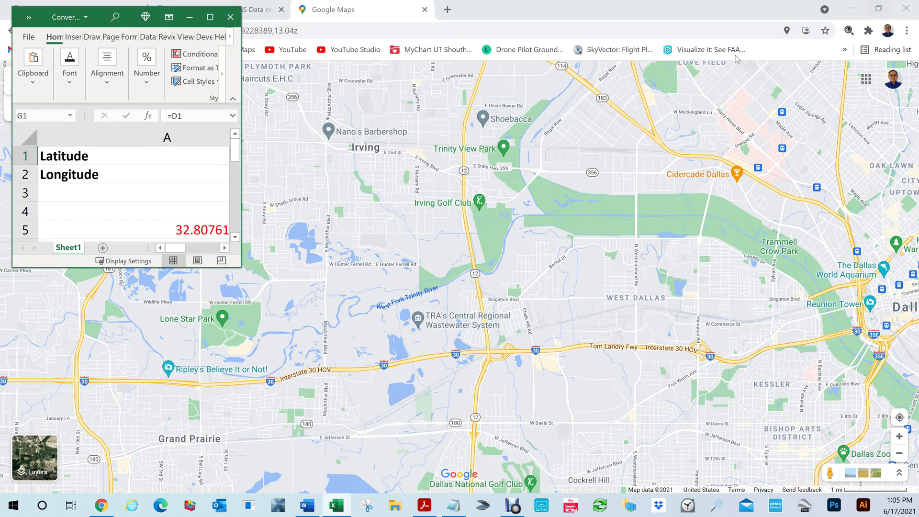
Show the SkyVector sectional, then the Dallas Fort Worth chart PDF scrolled to its grid page.
left_click_drag(187, 247, 208, 253)
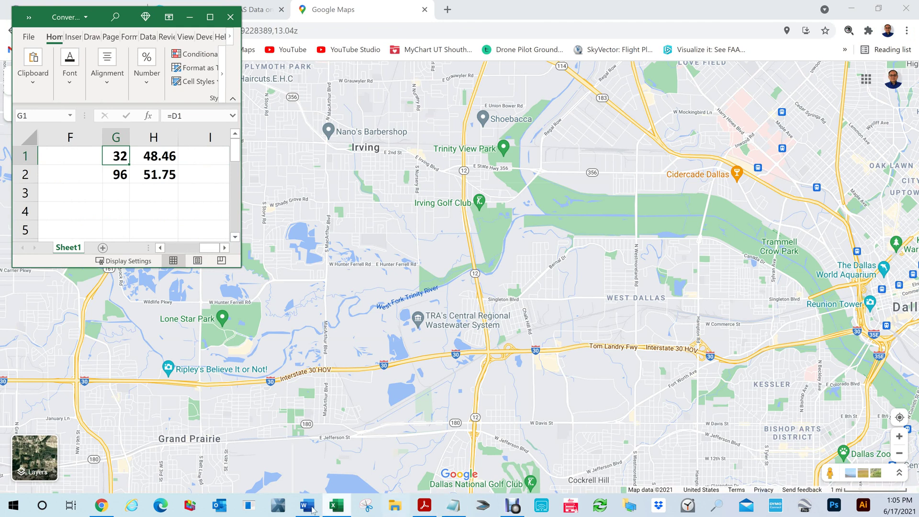
left_click(102, 509)
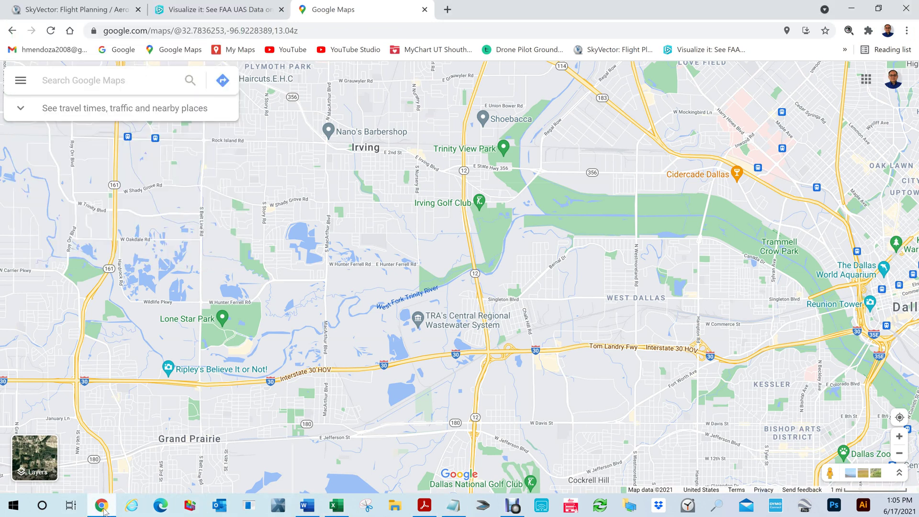
left_click(91, 10)
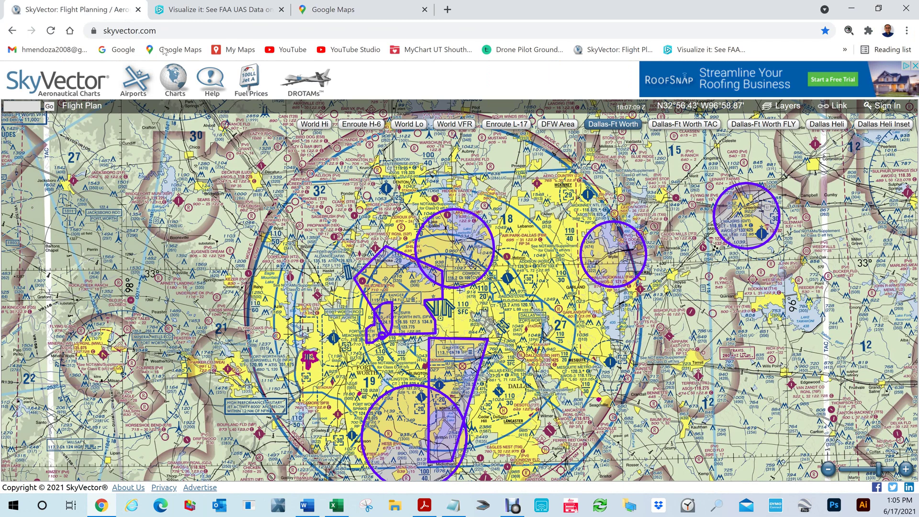
left_click(424, 505)
left_click_drag(873, 242, 886, 59)
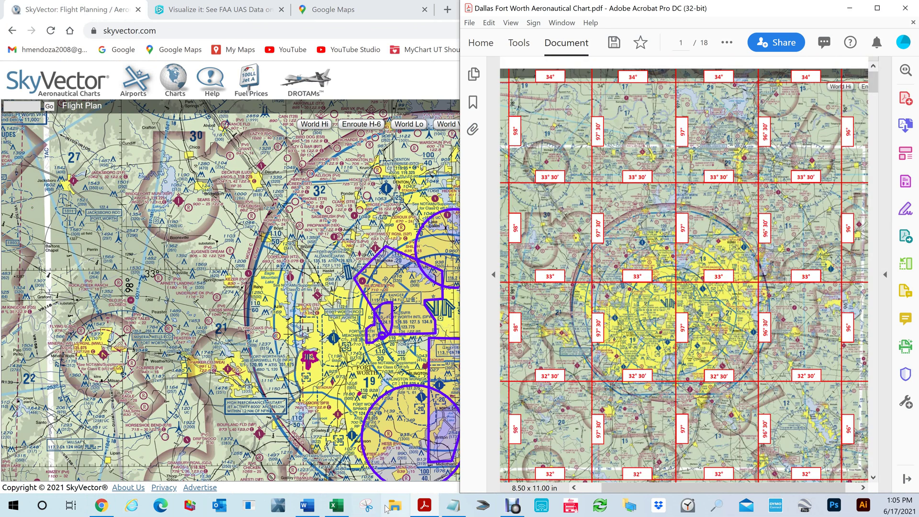
Bring the conversion workbook forward and widen the Acrobat chart window beside it.
key("alt+Tab")
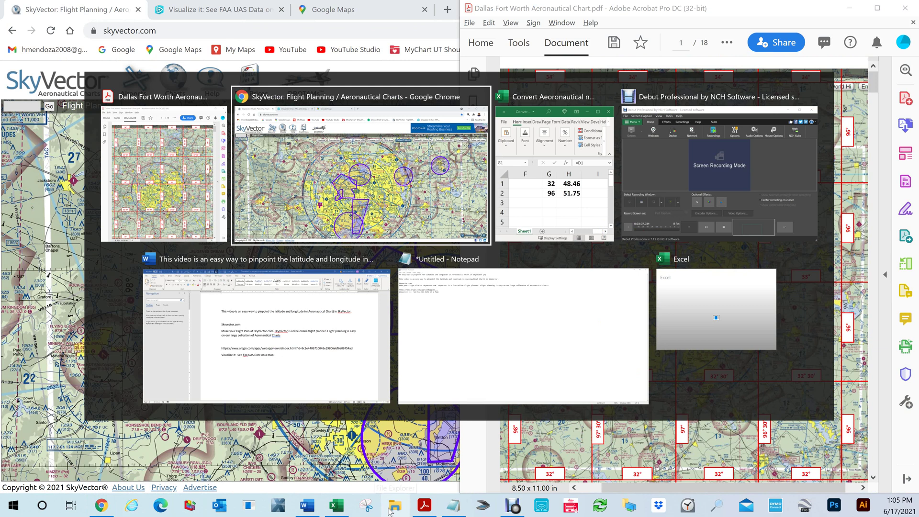
key("Tab")
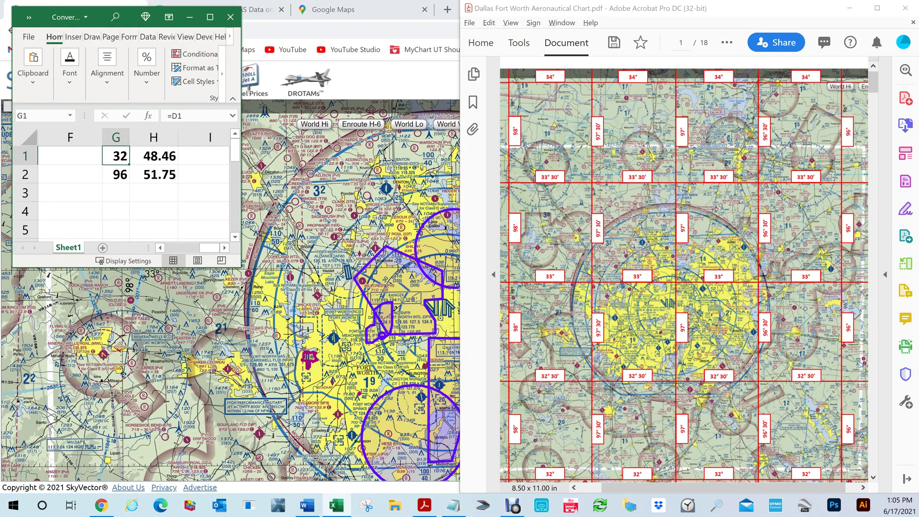
left_click_drag(458, 176, 266, 220)
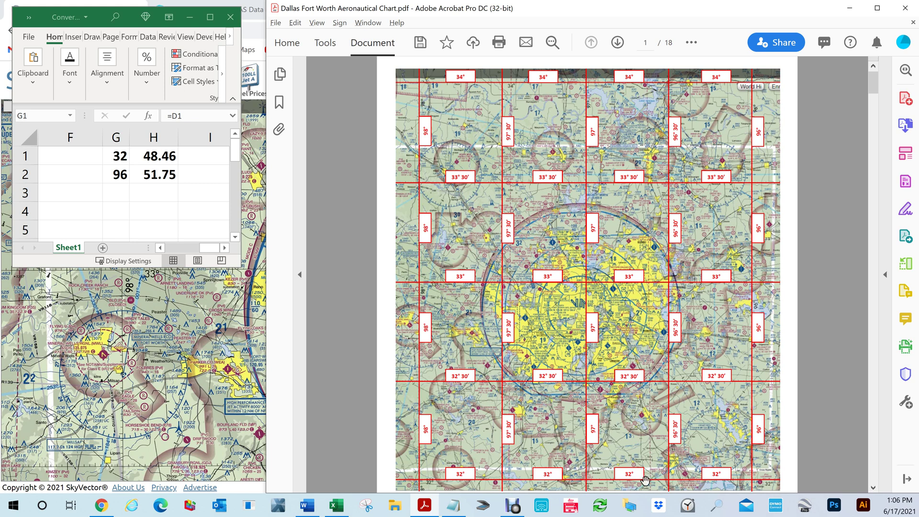
Zoom into the grid index page and widen the Acrobat window further left.
scroll(637, 481, "up", 1)
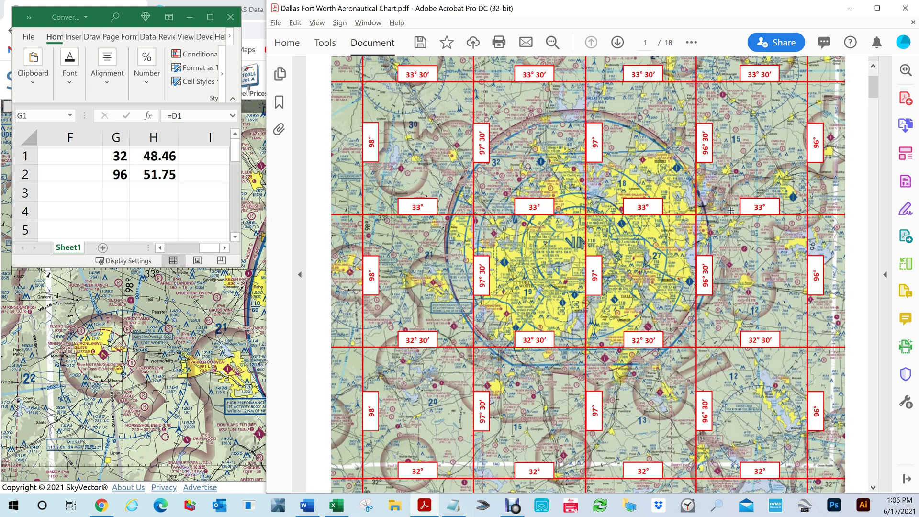
left_click_drag(267, 362, 229, 362)
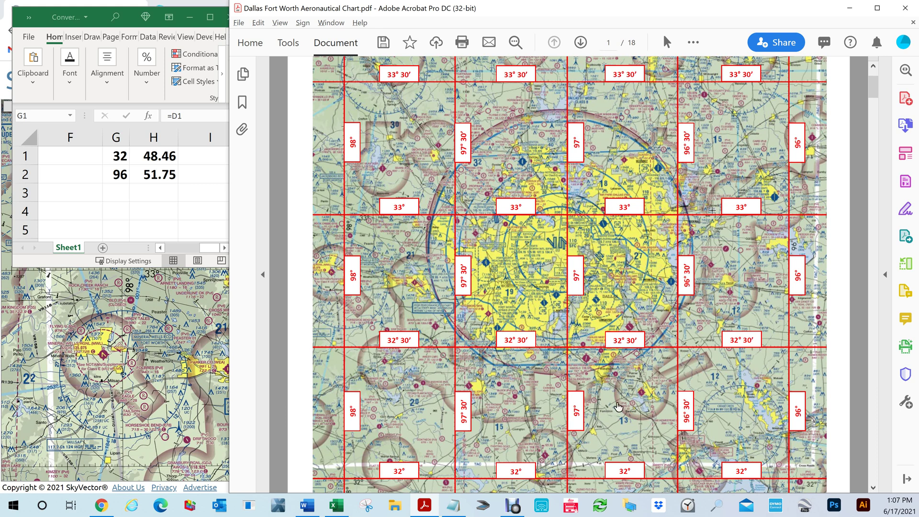
Jump to the Dallas chart on page 8, select the red grid lines, and shift the vertical line right.
left_click(636, 274)
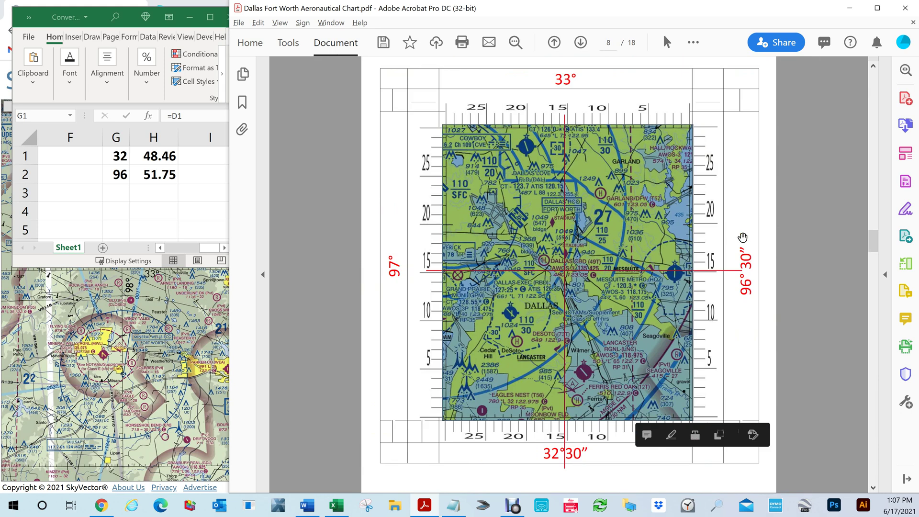
left_click(563, 272)
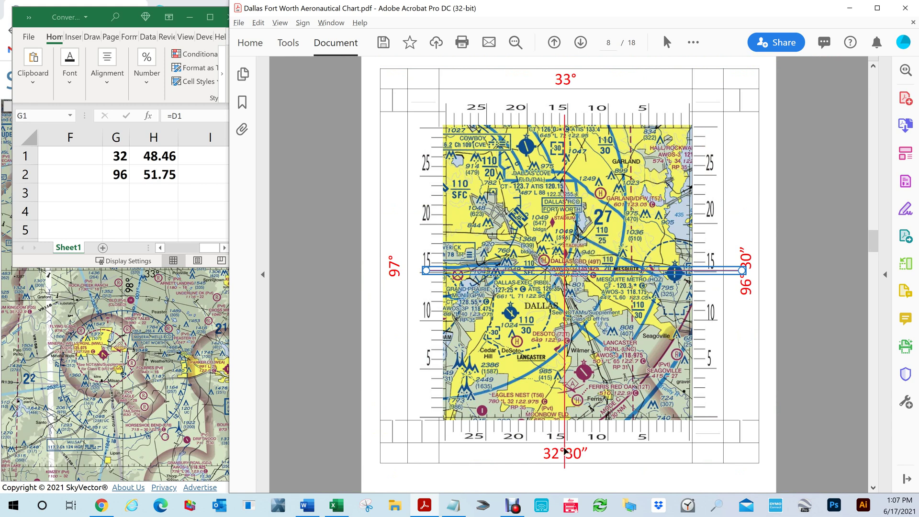
left_click(564, 452)
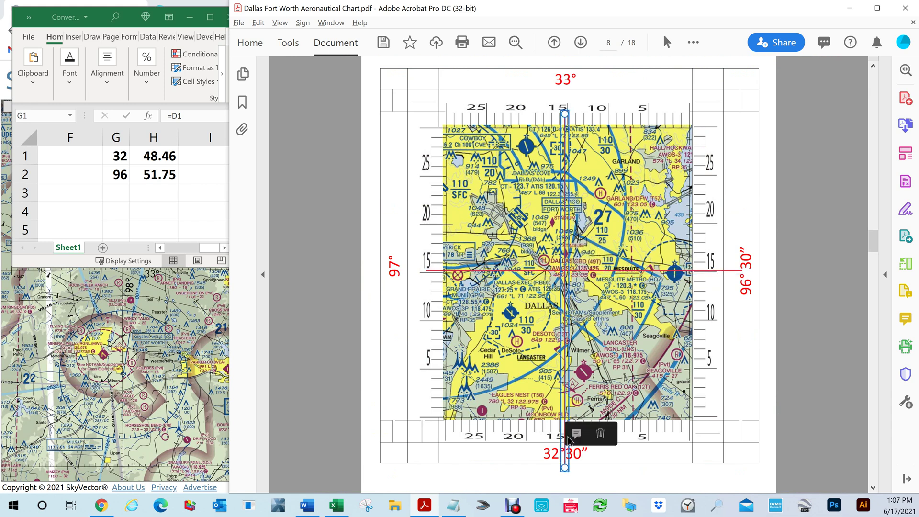
left_click(433, 271)
scroll(599, 283, "up", 1)
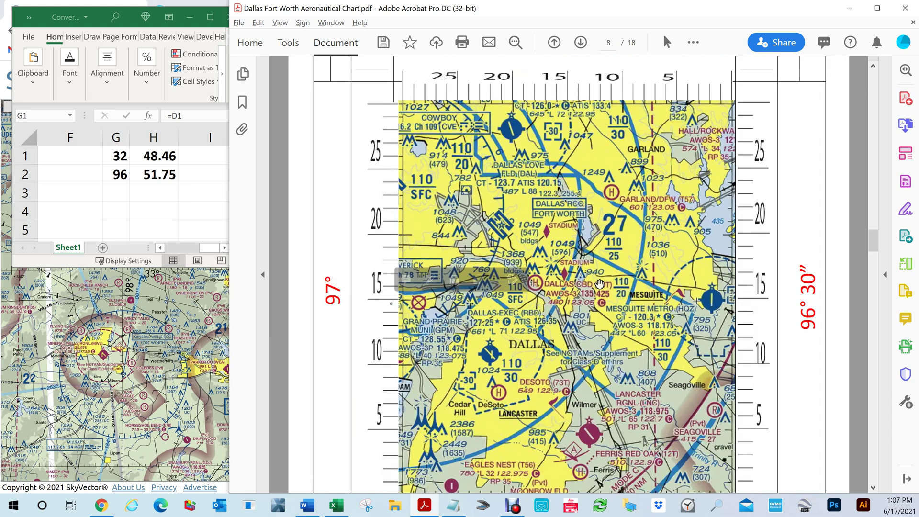
left_click_drag(562, 291, 785, 294)
Place the horizontal red line at the 32° 48.46′ latitude tick.
left_click(804, 297)
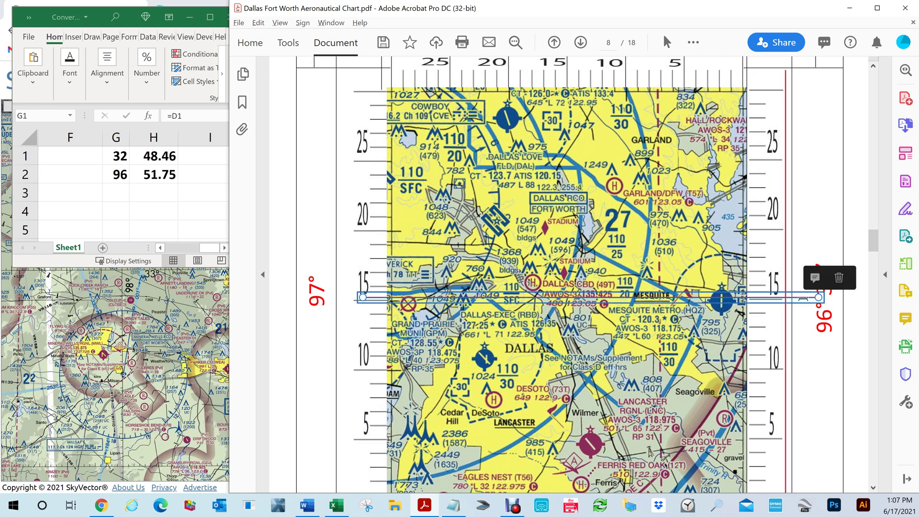
left_click_drag(802, 297, 809, 485)
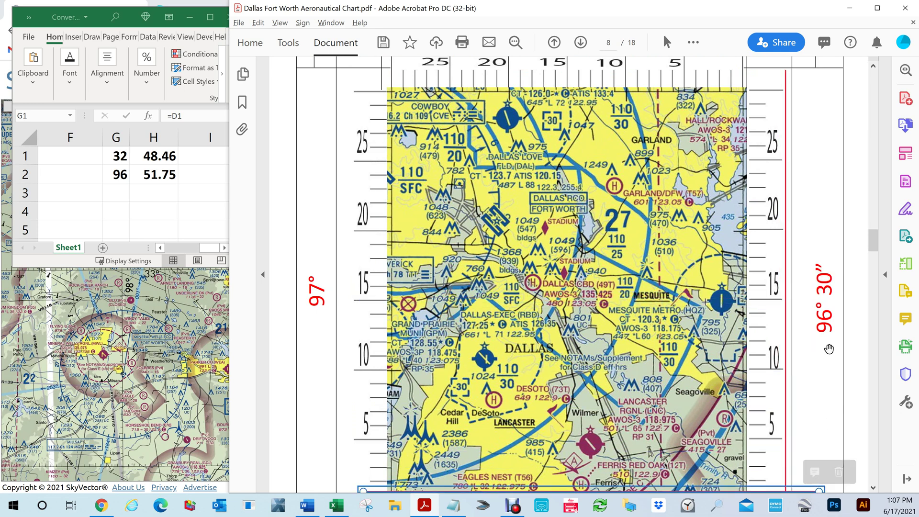
scroll(829, 349, "down", 3)
scroll(755, 340, "down", 1)
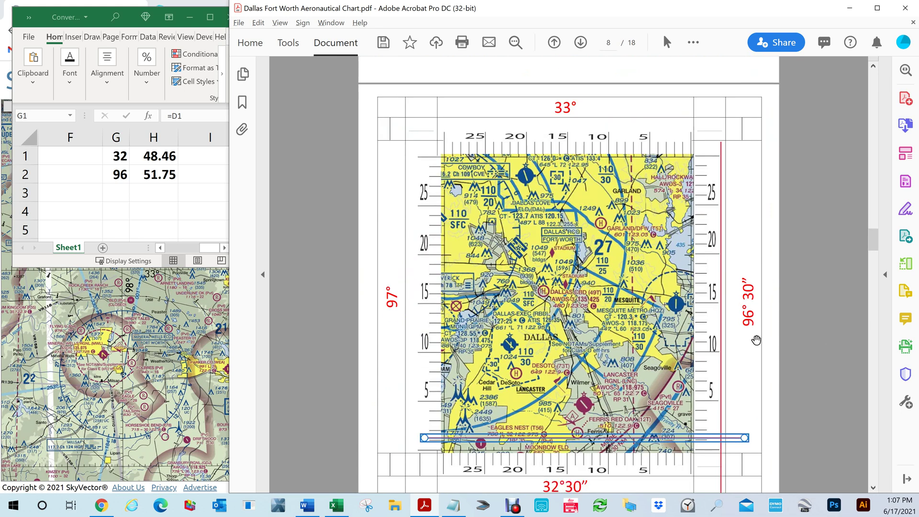
scroll(755, 340, "down", 1)
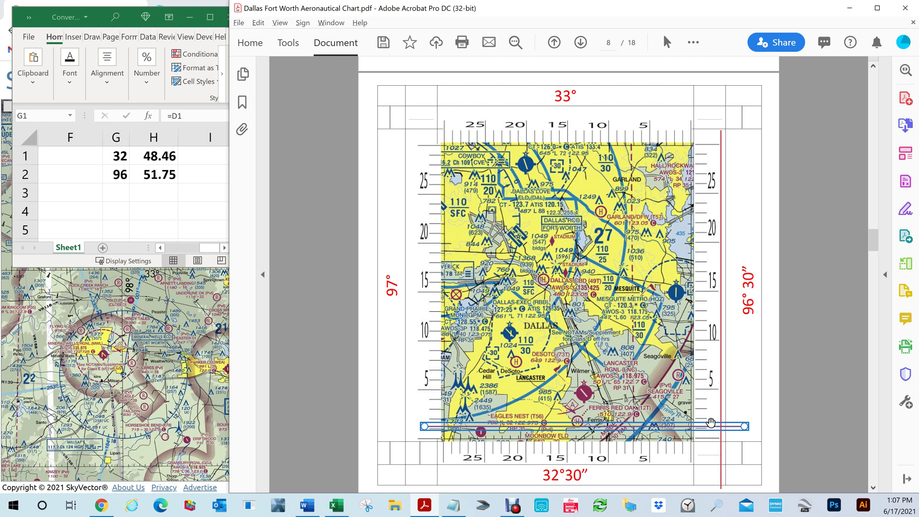
mouse_move(708, 426)
left_mouse_down()
mouse_move(686, 436)
mouse_move(693, 257)
left_mouse_up()
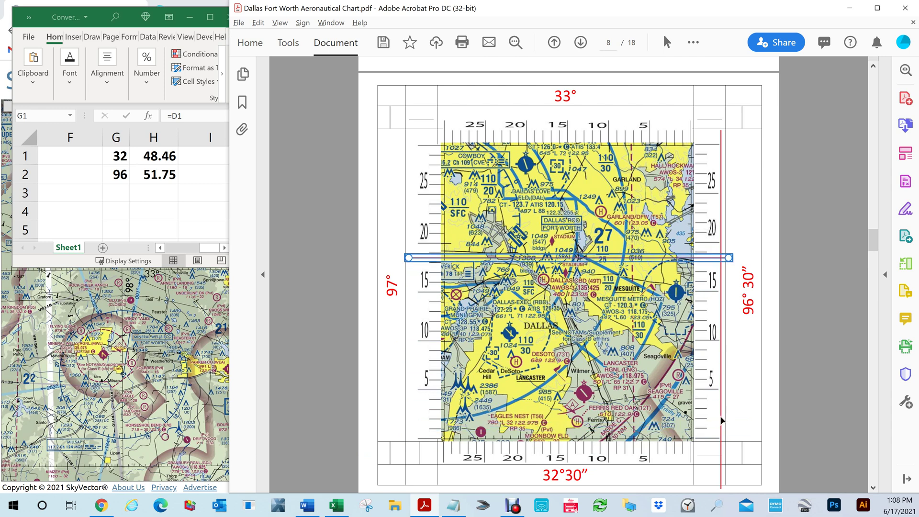
Place the vertical red line at the 96° 51.75′ longitude tick, crossing the latitude line.
left_click(720, 416)
left_click_drag(720, 415, 689, 377)
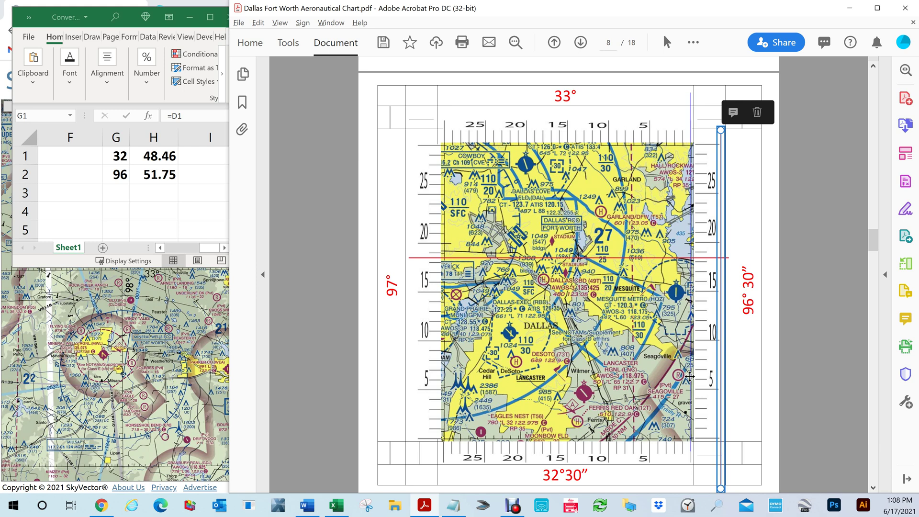
left_click_drag(689, 378, 512, 382)
Zoom in on where the red latitude and longitude lines cross just south of Dallas Love Field.
scroll(523, 279, "up", 3)
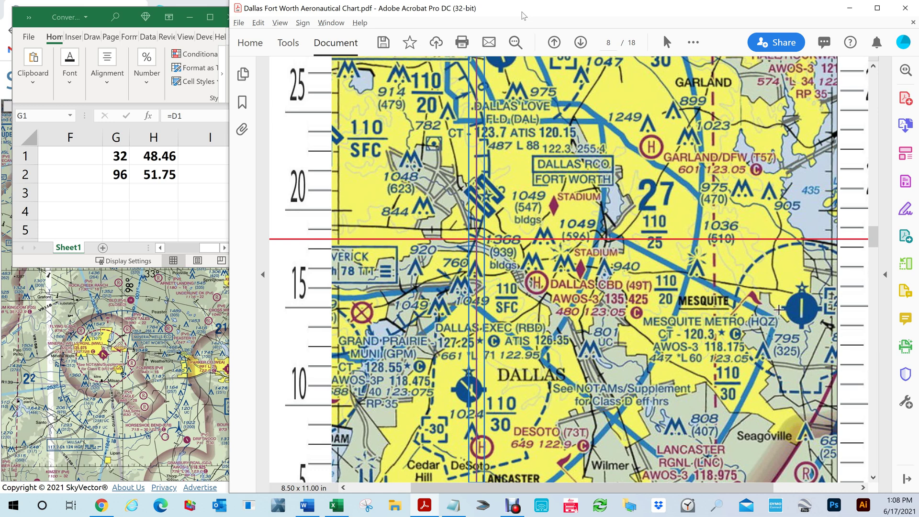
Snap the SkyVector chart beside Acrobat, pan to southern Dallas, then go to the FAA UAS Data Map tab.
left_click(101, 505)
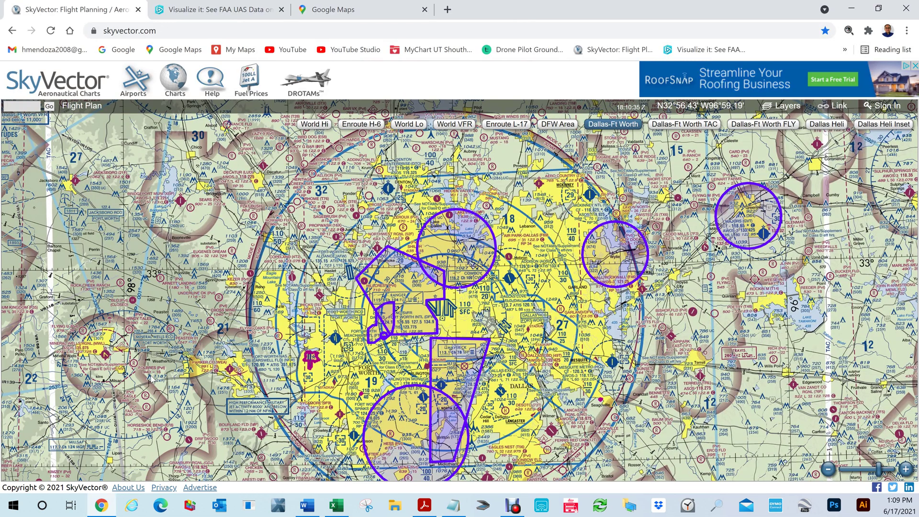
key("super+Down")
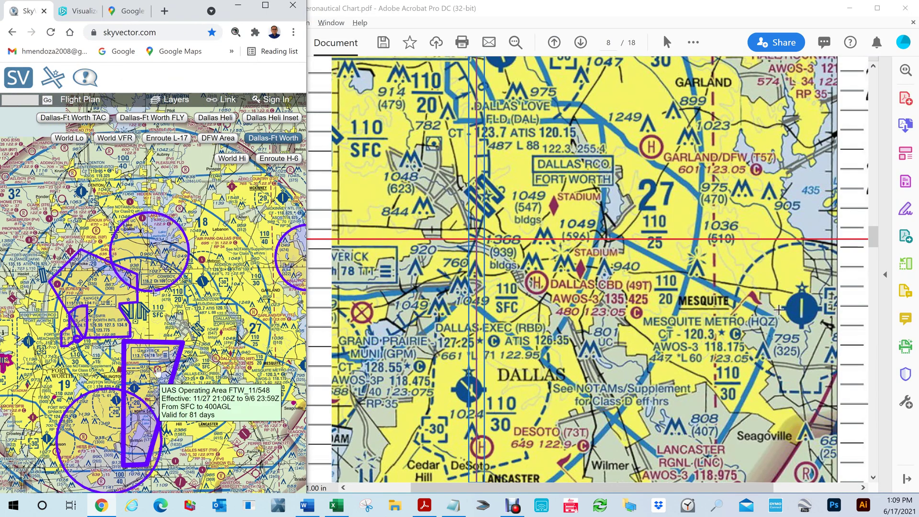
mouse_move(149, 238)
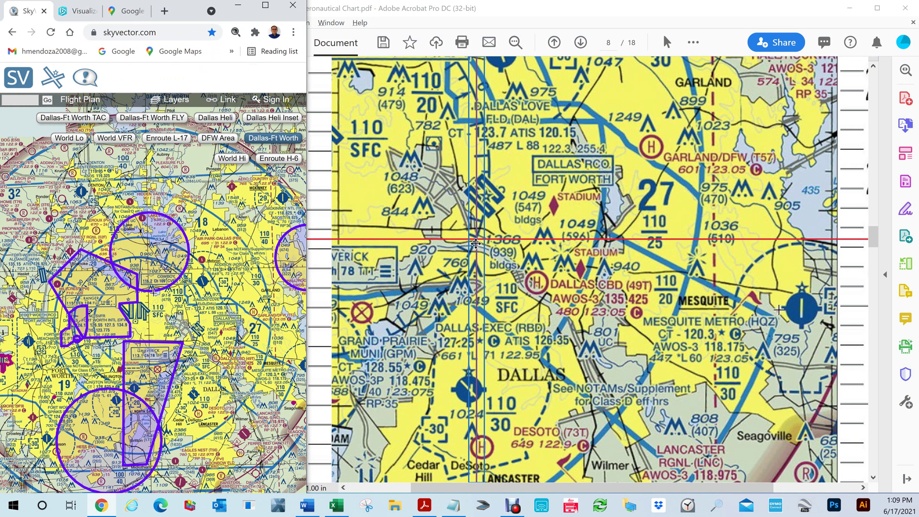
mouse_move(165, 375)
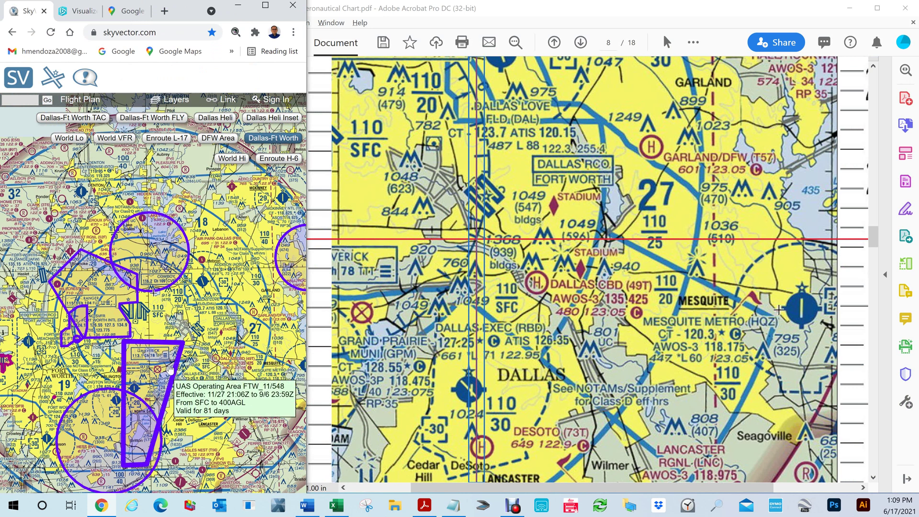
scroll(165, 375, "up", 2)
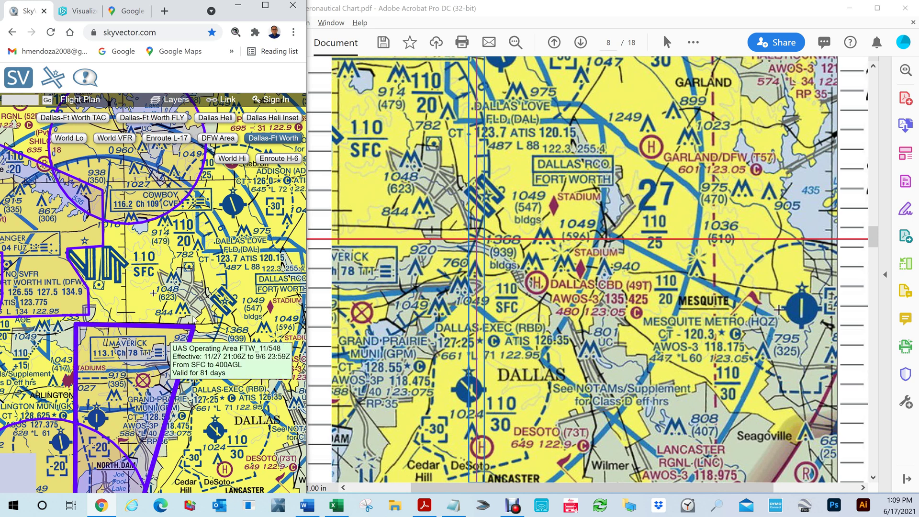
left_click_drag(213, 333, 210, 274)
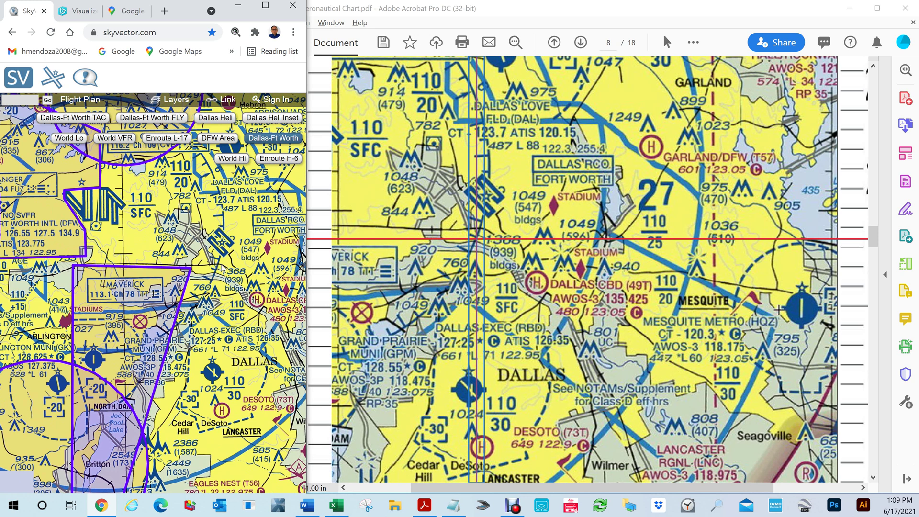
scroll(220, 270, "down", 1)
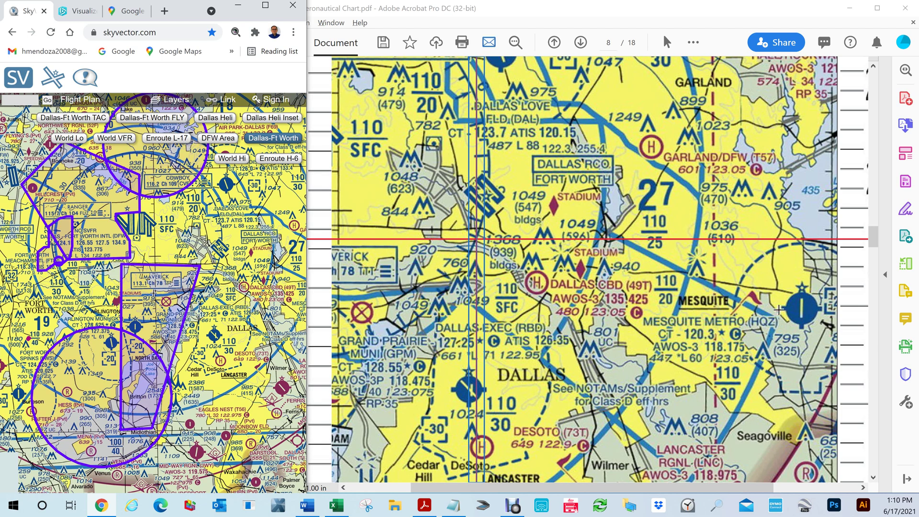
left_click(74, 7)
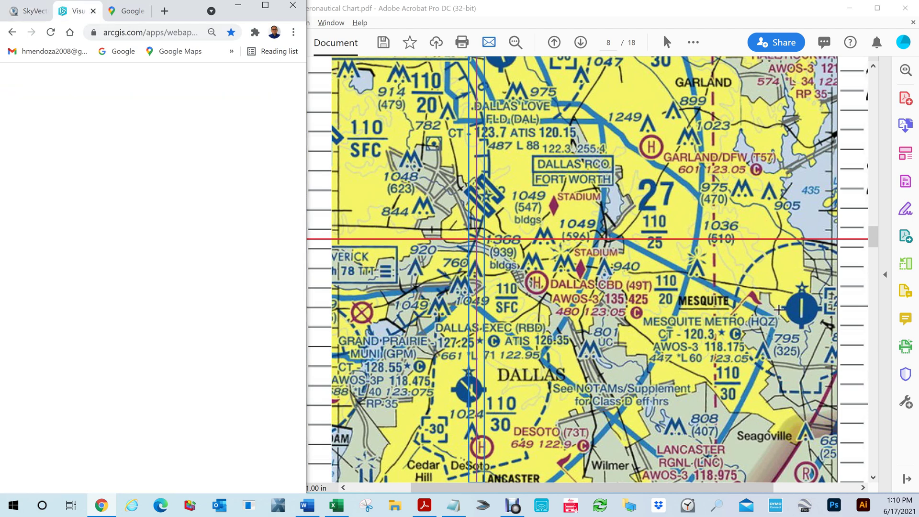
Maximize Chrome and replace a typed street address in the place search with the copied decimal coordinates.
left_click(262, 5)
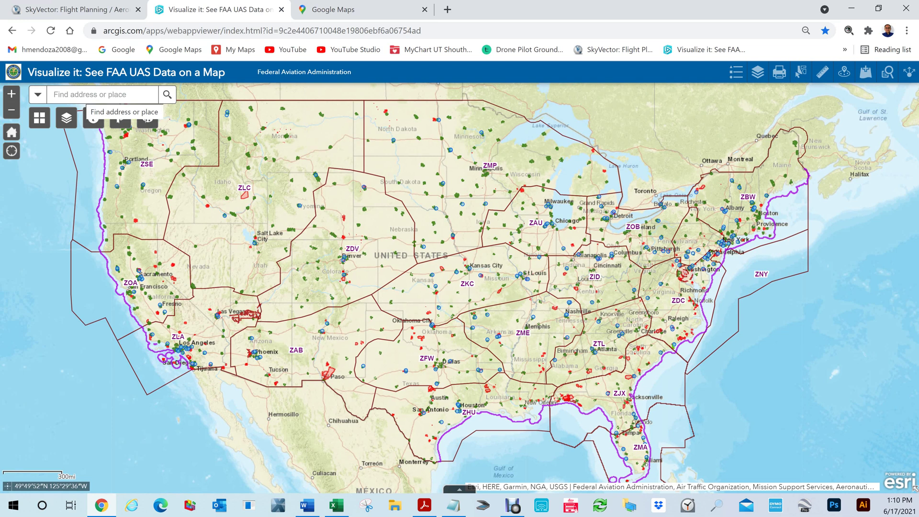
left_click(87, 95)
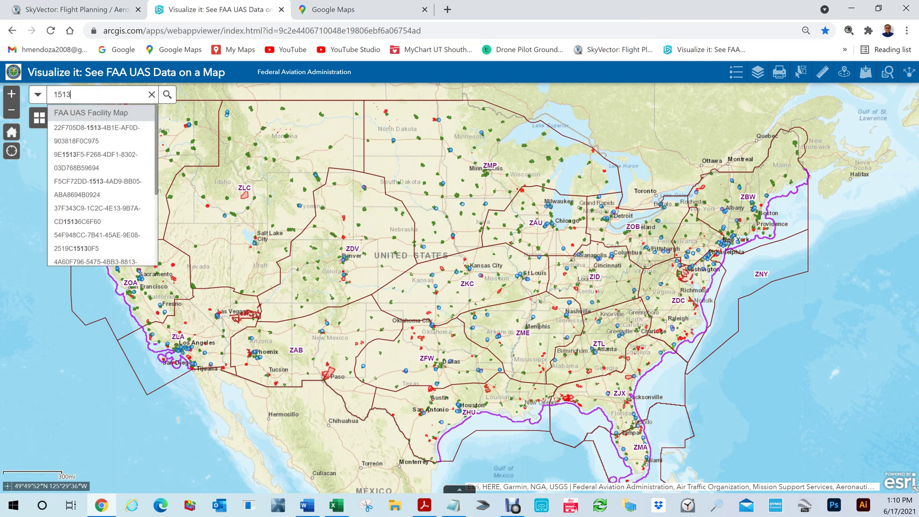
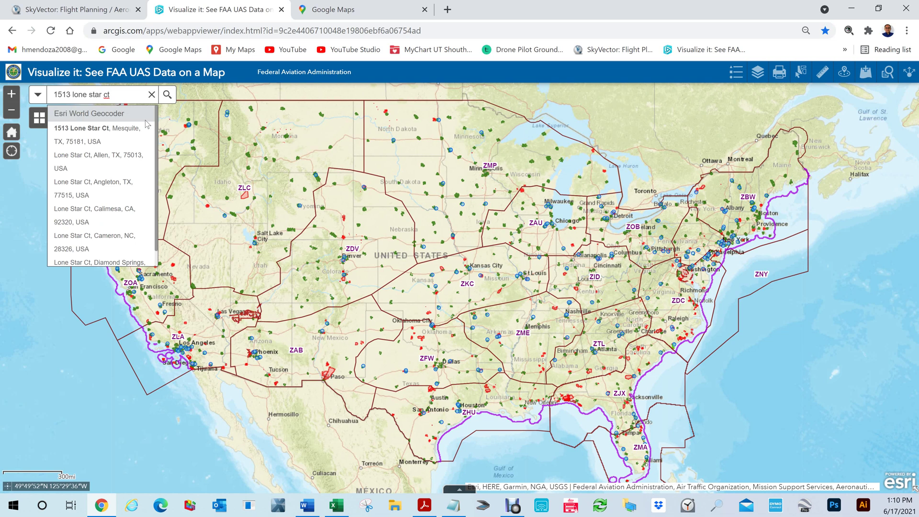
key("ctrl+a")
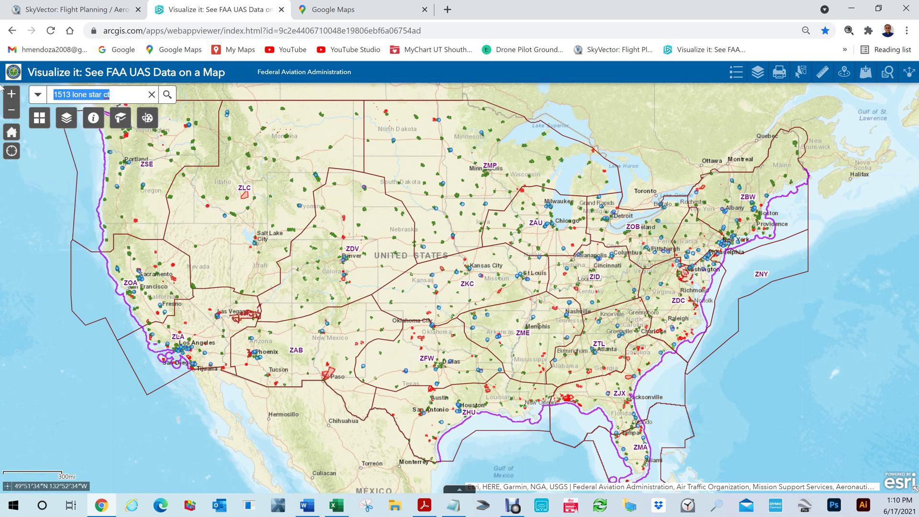
key("BackSpace")
key("ctrl+v")
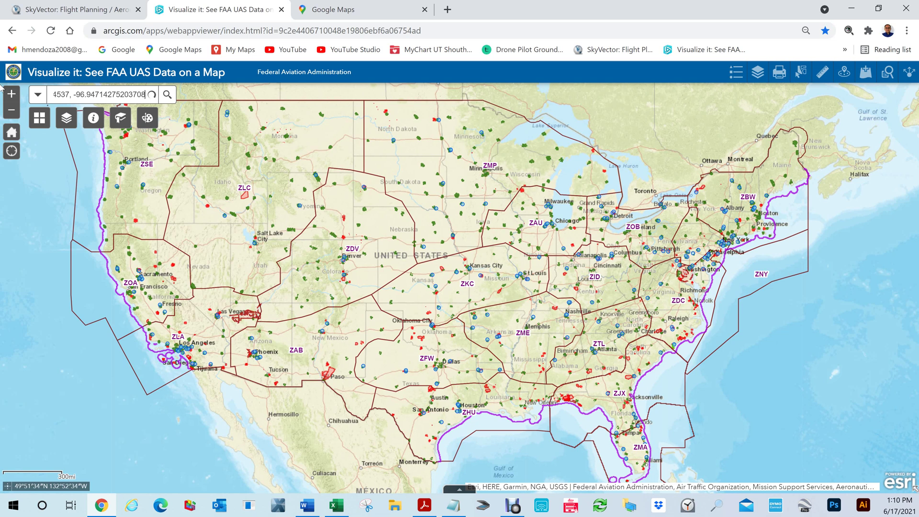
Run the coordinate search, then zoom out to Dallas–Fort Worth and back in on the Irving point.
key("Return")
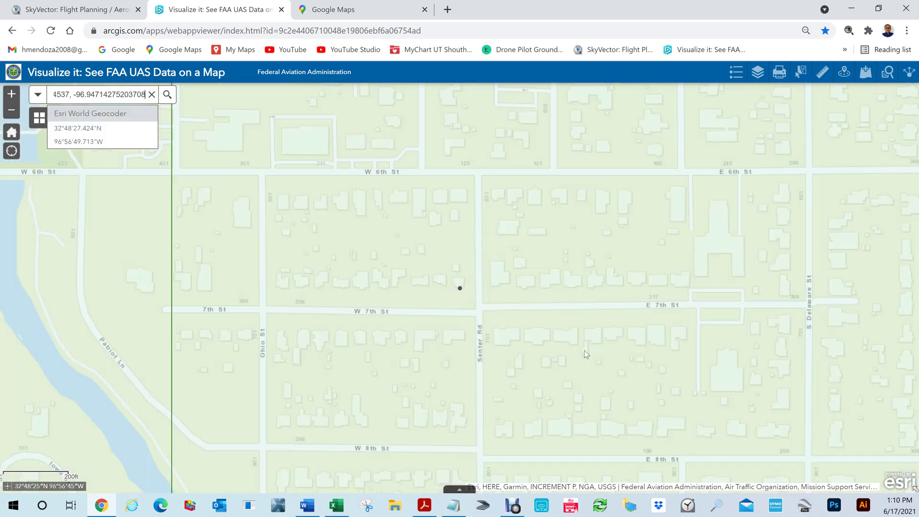
scroll(461, 303, "down", 1)
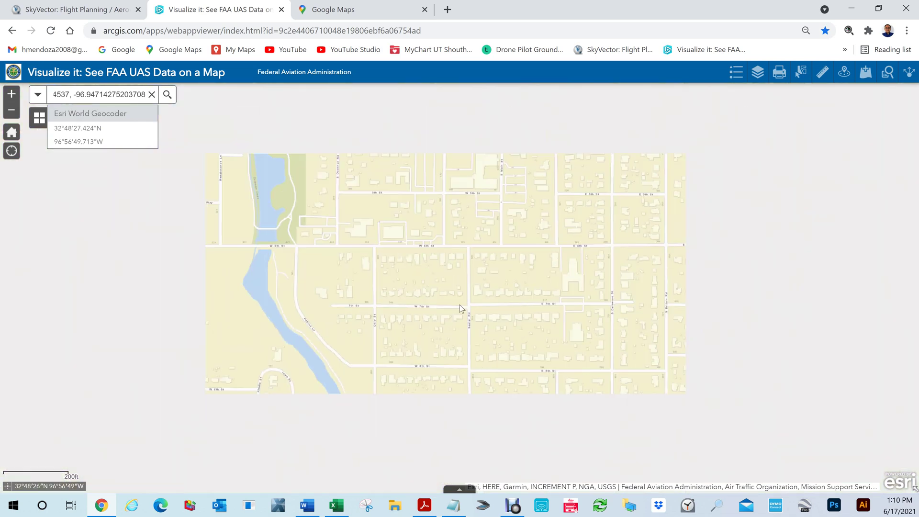
scroll(460, 303, "down", 3)
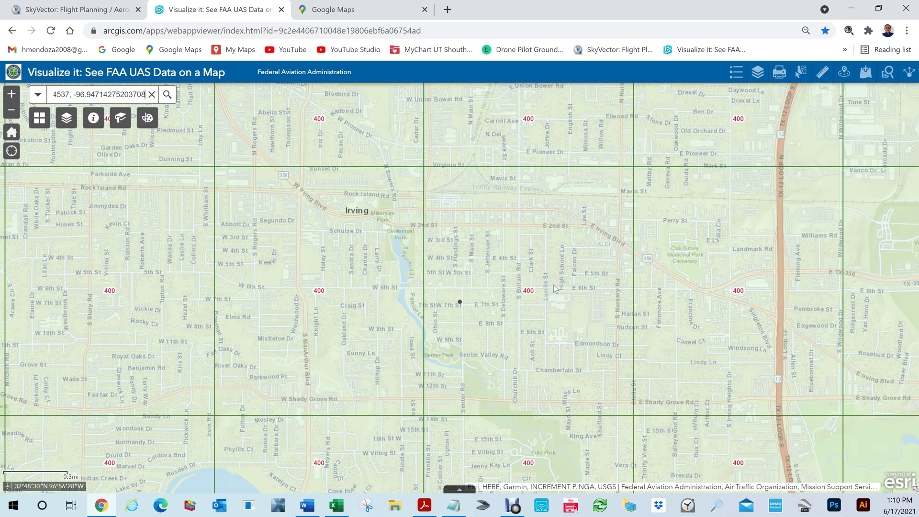
scroll(529, 300, "down", 1)
scroll(527, 299, "down", 2)
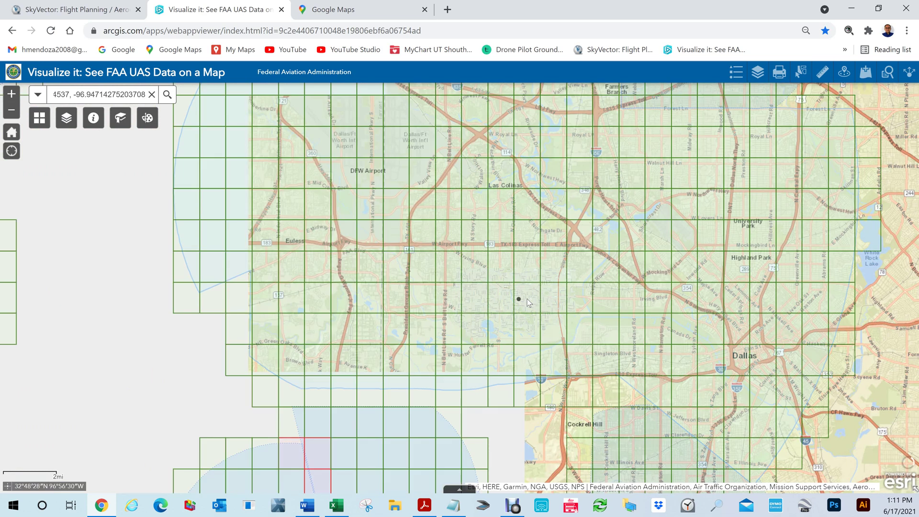
scroll(527, 299, "down", 5)
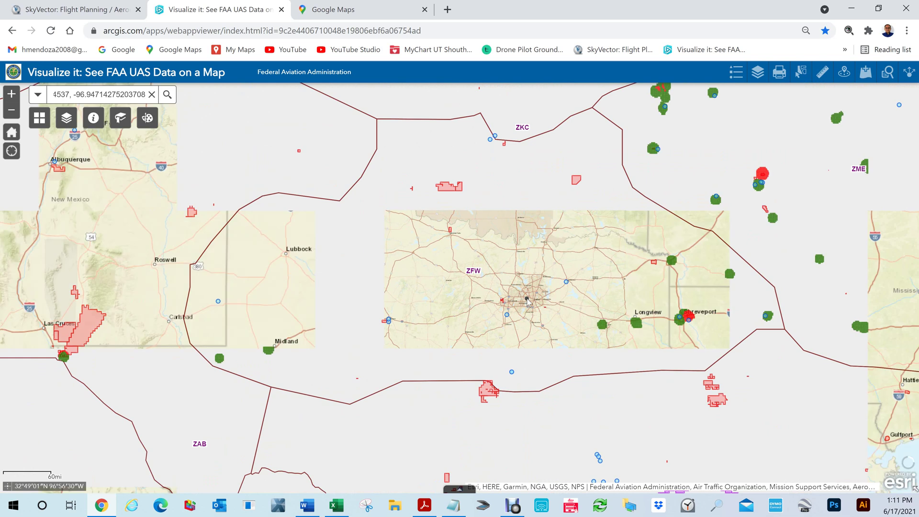
scroll(527, 302, "up", 2)
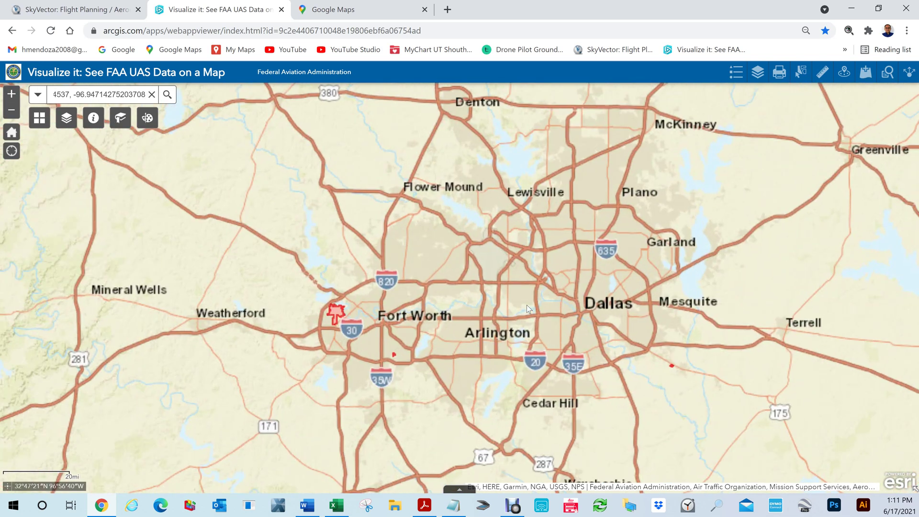
scroll(526, 305, "up", 1)
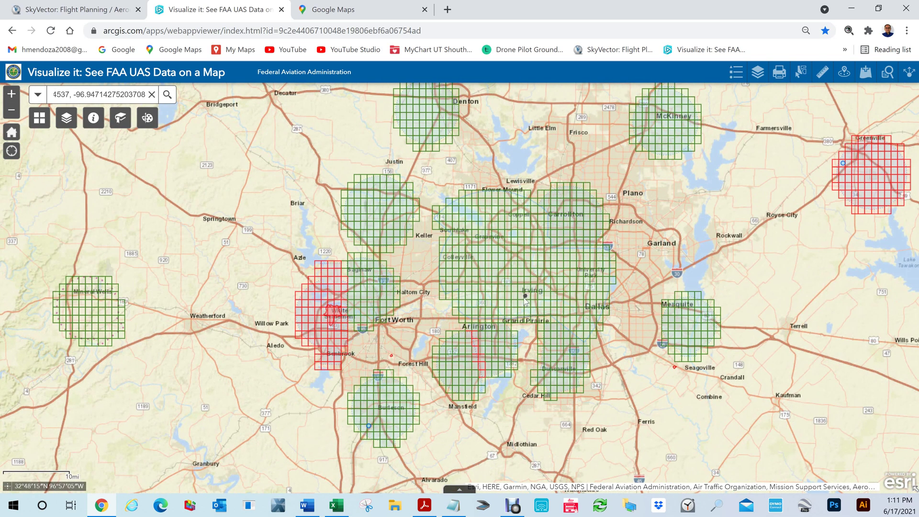
scroll(525, 301, "up", 2)
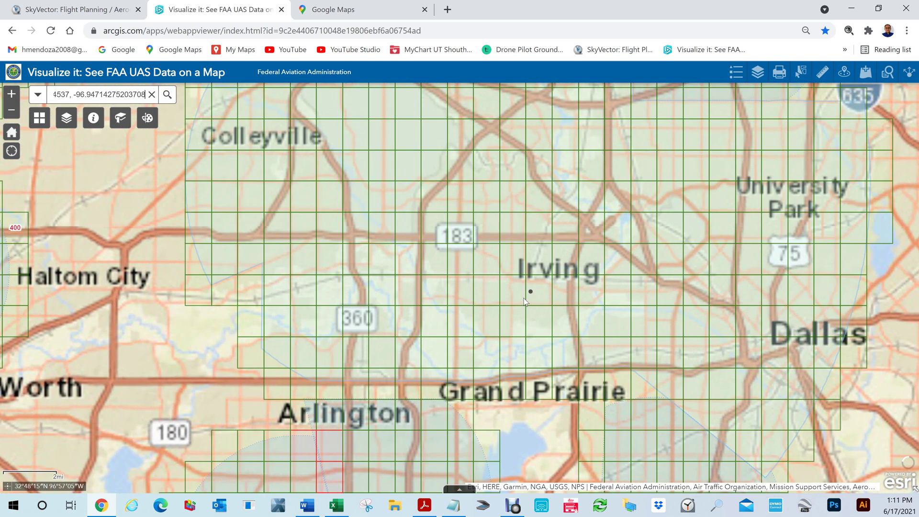